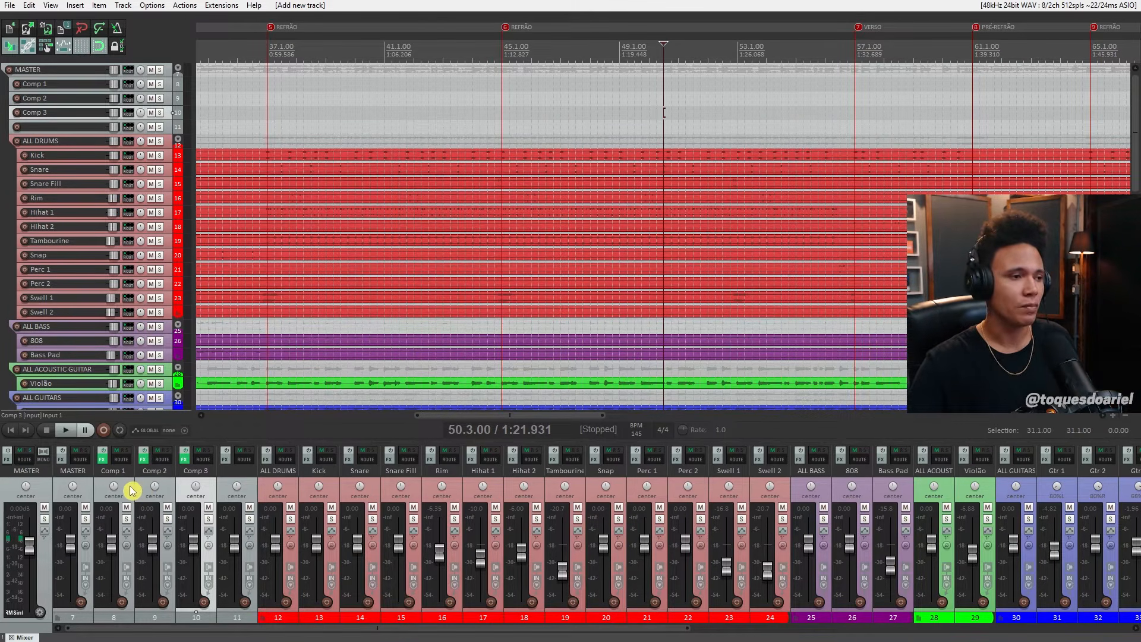
# - Examine the CLA-2A compressor on the Comp 1 track, including its HiFreq control and Compress/Limit switch
pyautogui.click(102, 458)
pyautogui.moveTo(369, 44); pyautogui.dragTo(471, 185)
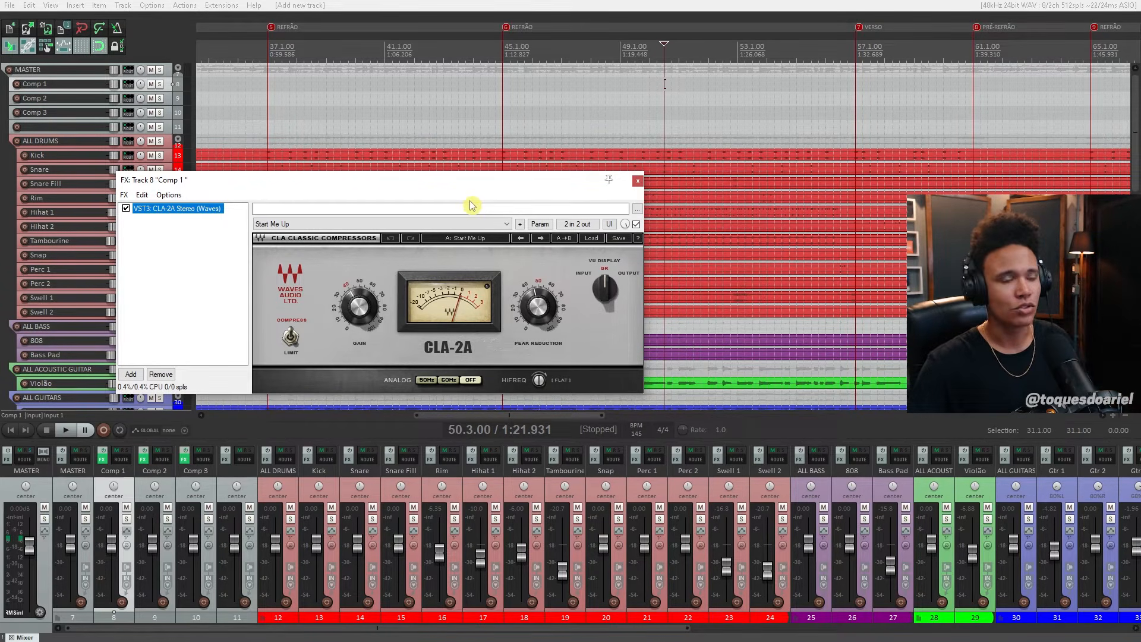
pyautogui.moveTo(464, 186); pyautogui.dragTo(474, 194)
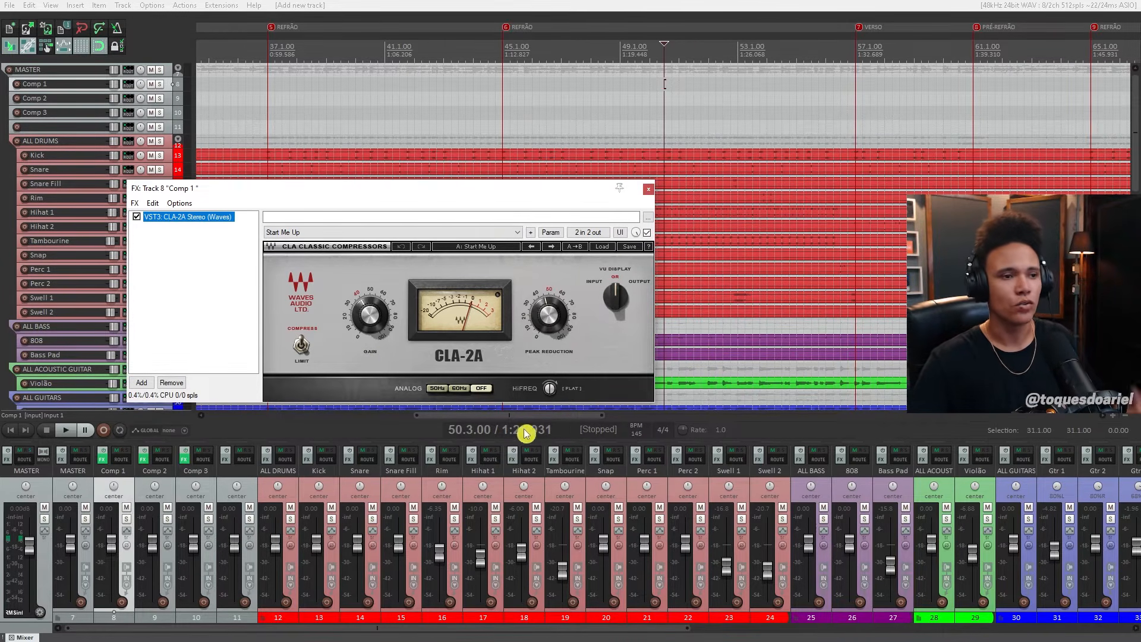
pyautogui.click(549, 390)
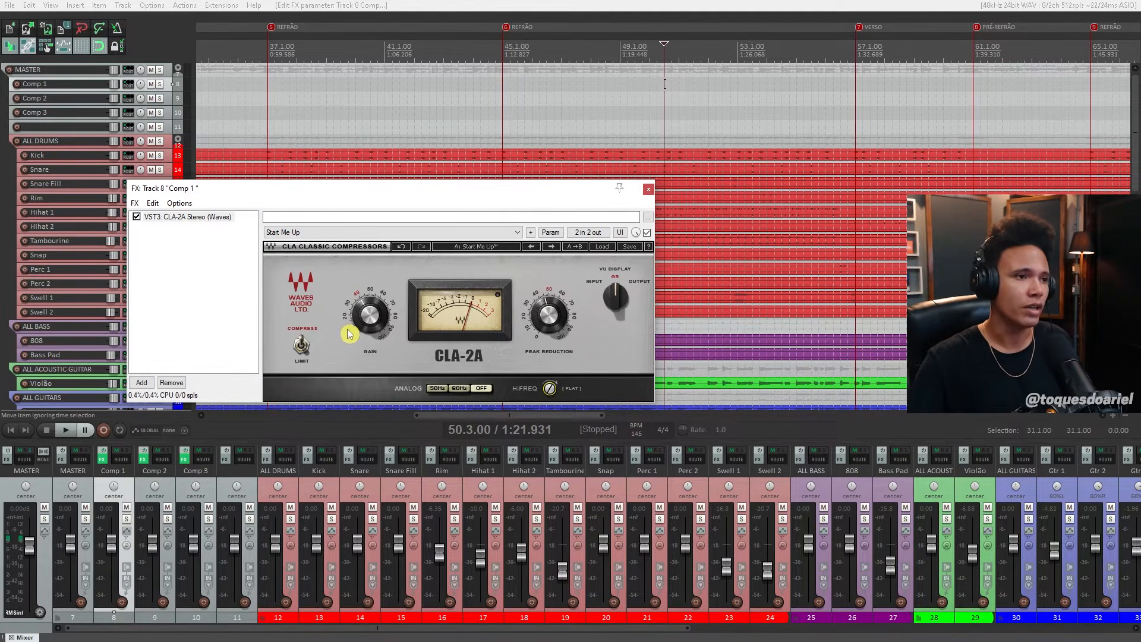
pyautogui.click(302, 349)
pyautogui.click(303, 350)
pyautogui.moveTo(311, 192); pyautogui.dragTo(345, 192)
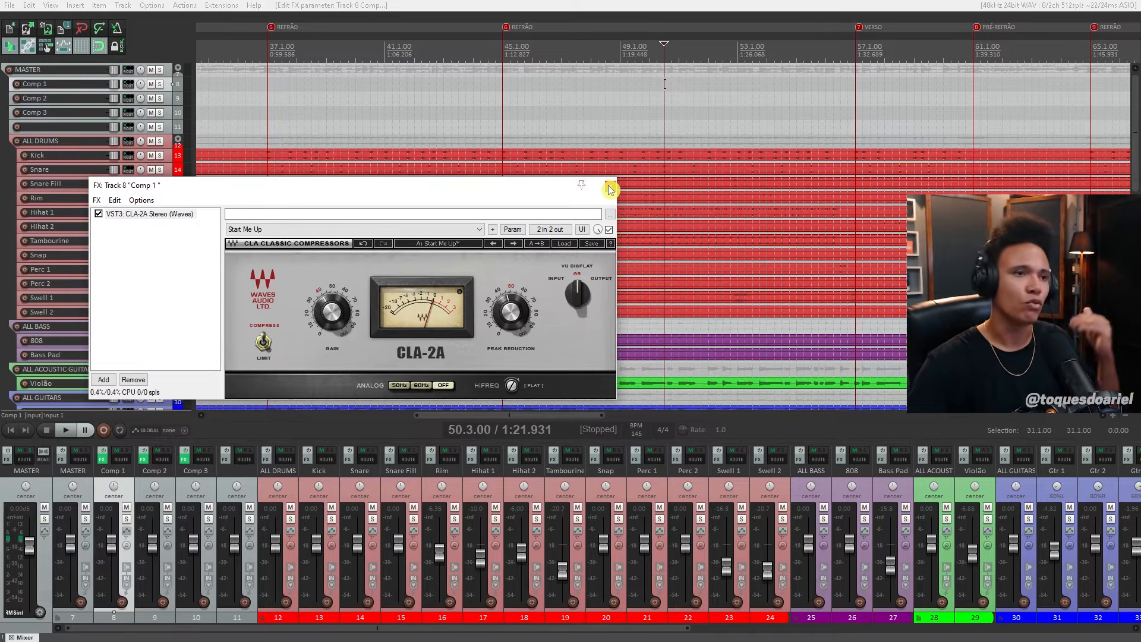
pyautogui.click(610, 192)
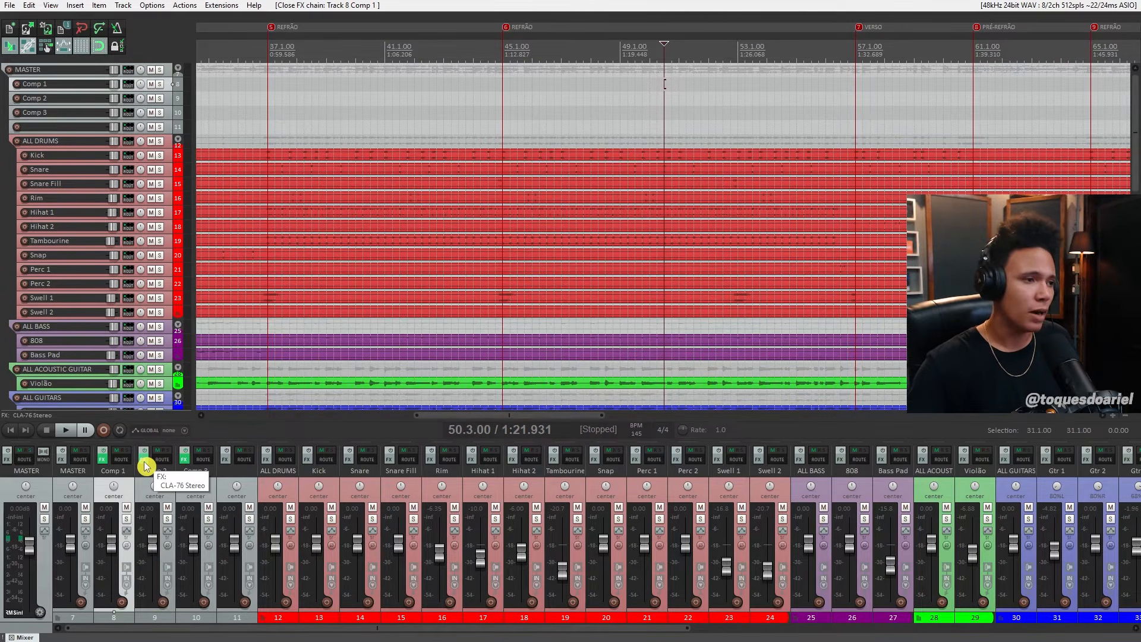
# - Open the CLA-76 compressor on the Comp 2 track and adjust its attack and release knobs
pyautogui.click(144, 461)
pyautogui.moveTo(357, 41); pyautogui.dragTo(444, 105)
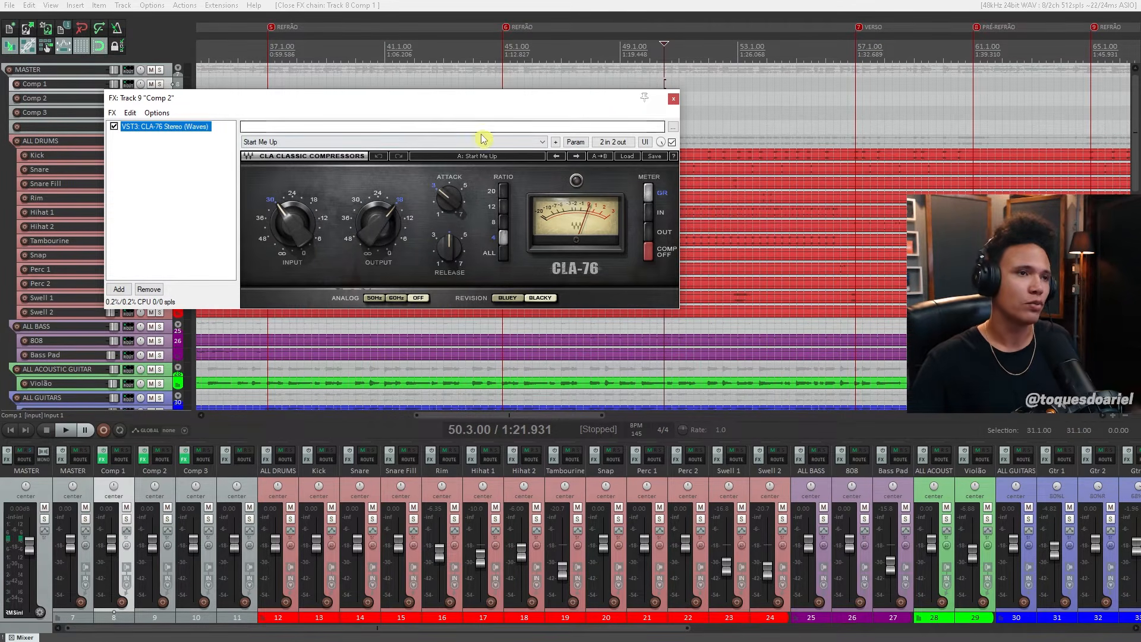
pyautogui.moveTo(449, 200); pyautogui.dragTo(450, 185)
pyautogui.moveTo(447, 254)
pyautogui.mouseDown()
pyautogui.moveTo(447, 229)
pyautogui.moveTo(450, 266)
pyautogui.mouseUp()
pyautogui.moveTo(444, 207); pyautogui.dragTo(444, 205)
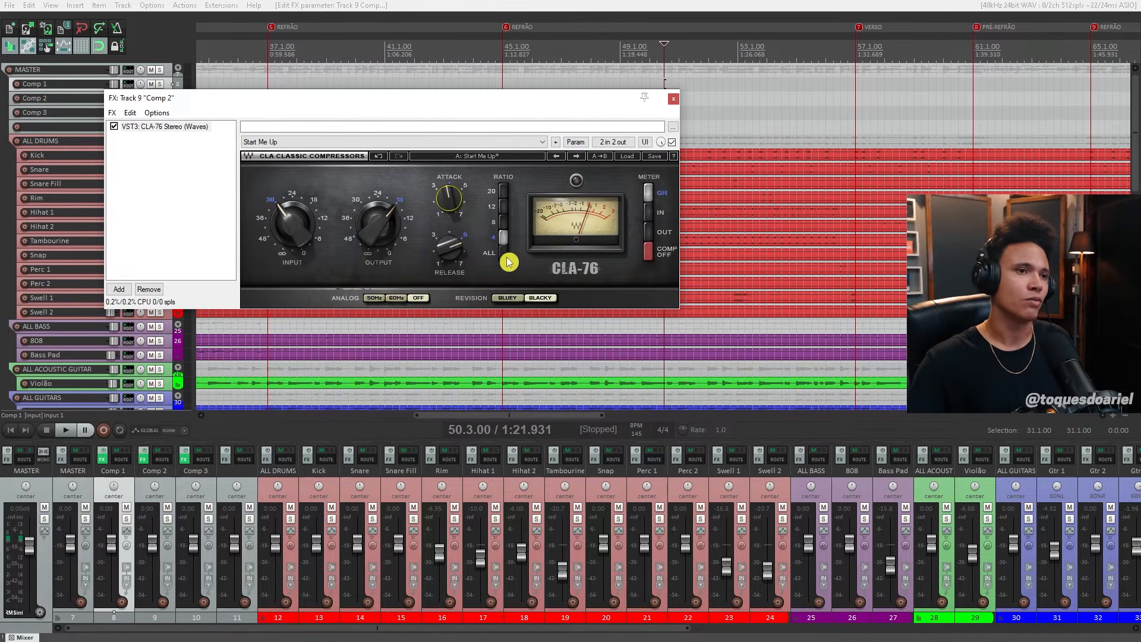
# - Set the CLA-76 ratio to 20 and its revision to Bluey
pyautogui.click(504, 218)
pyautogui.click(502, 191)
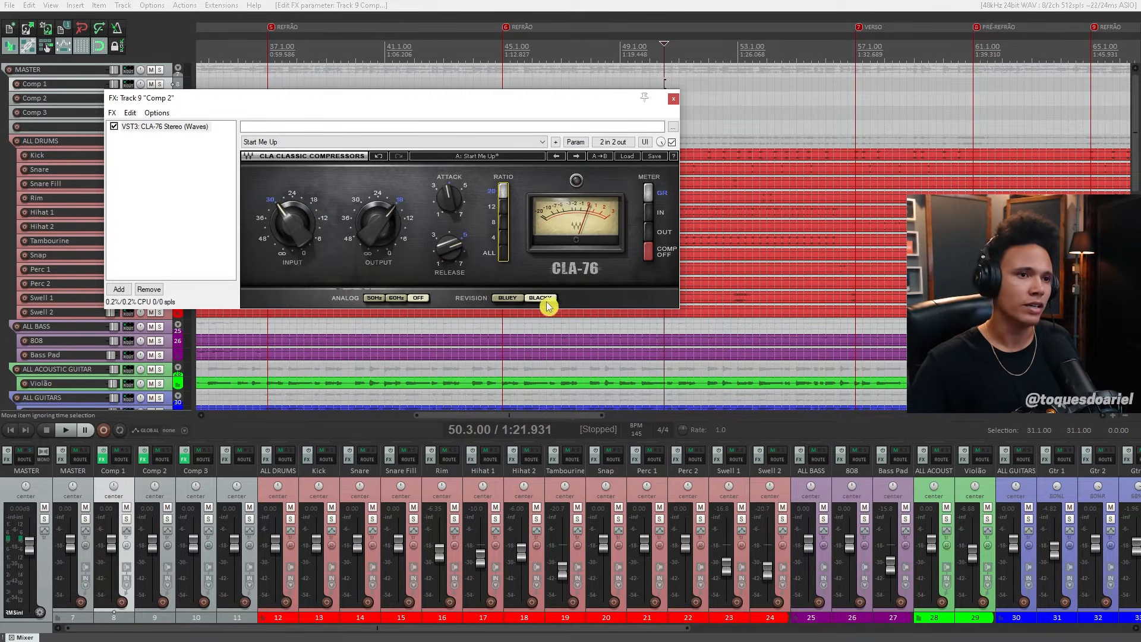
pyautogui.click(510, 298)
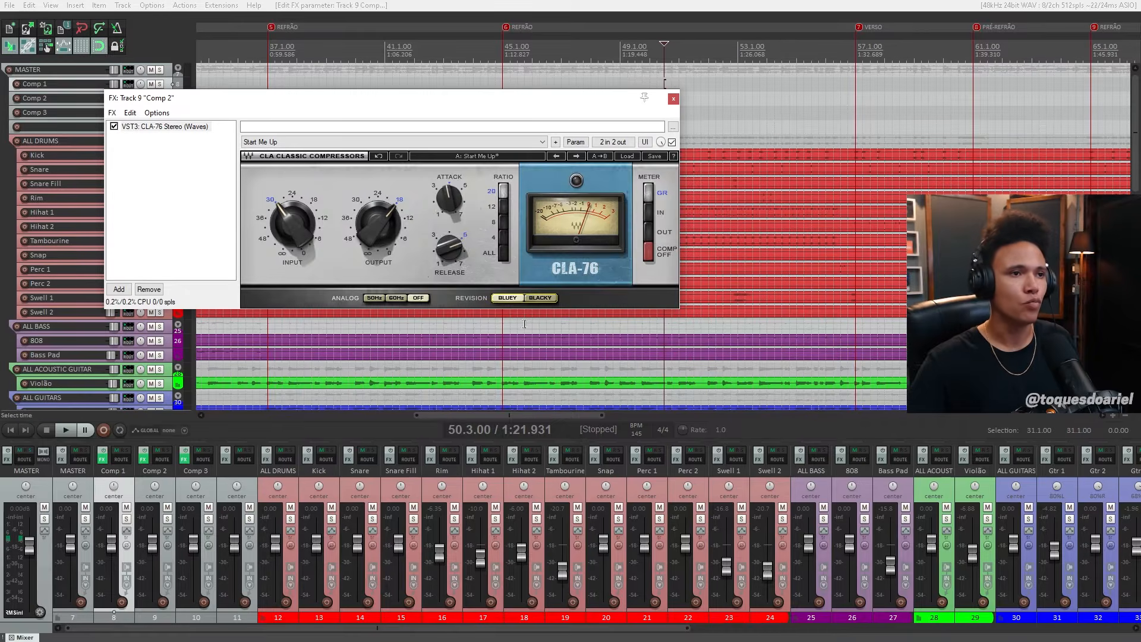
pyautogui.click(540, 298)
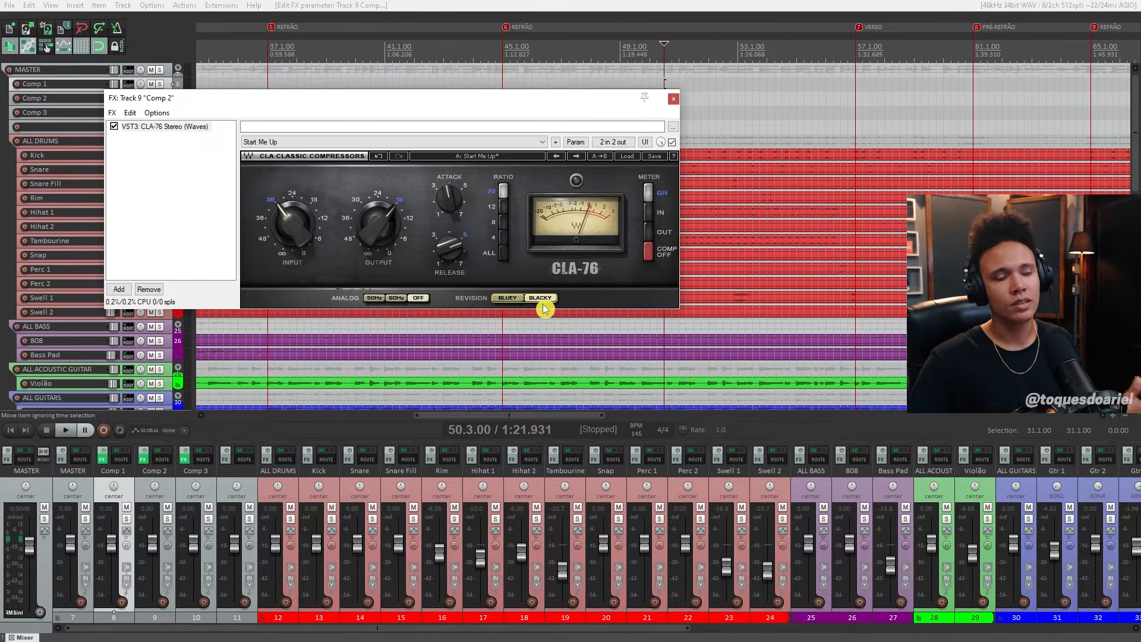
pyautogui.click(509, 298)
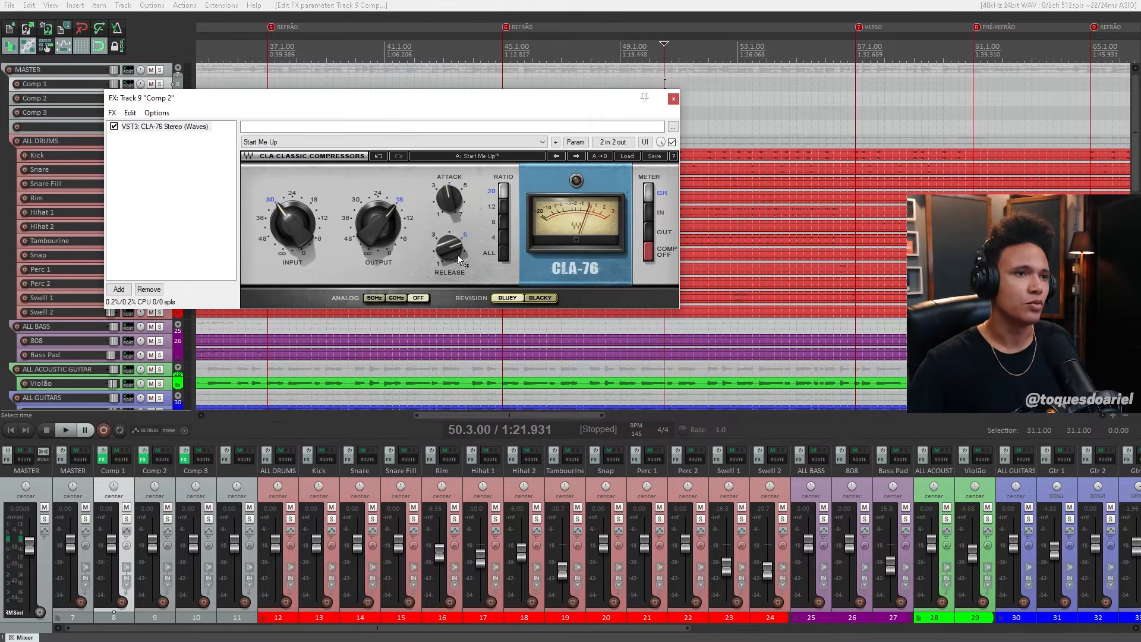
pyautogui.moveTo(469, 97); pyautogui.dragTo(504, 132)
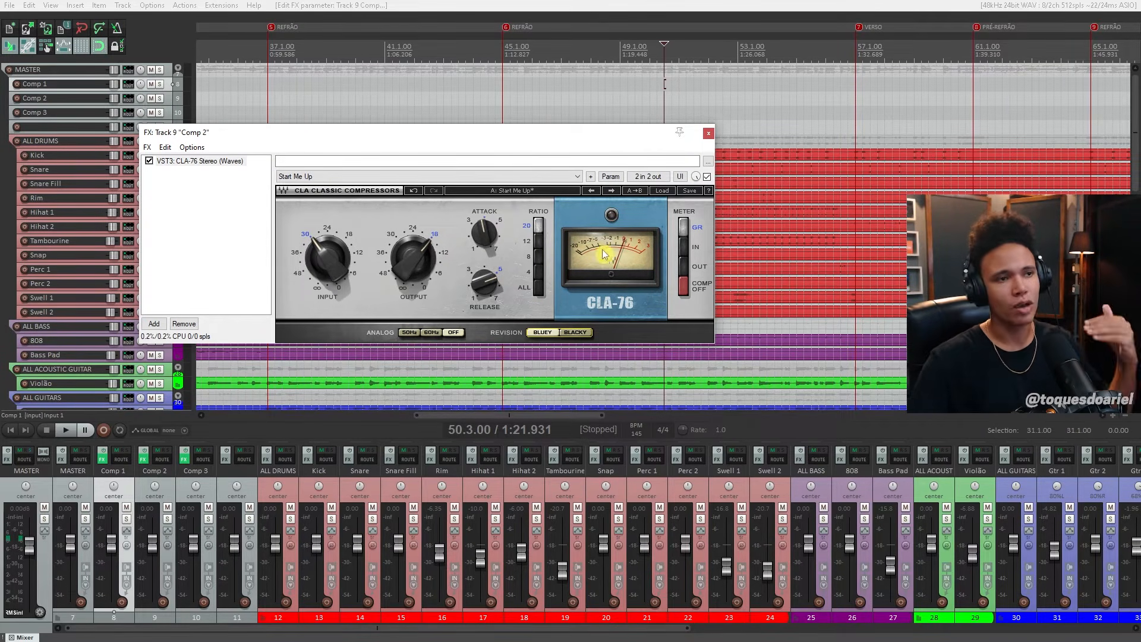
pyautogui.moveTo(526, 142); pyautogui.dragTo(528, 143)
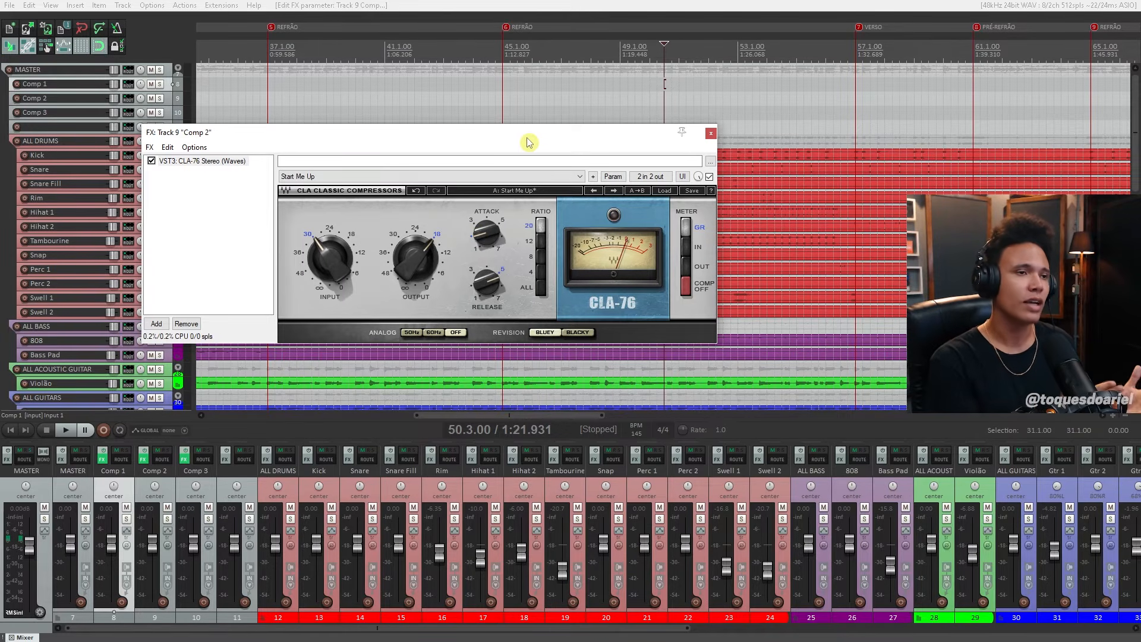
# - Compare the CLA-2A on the Comp 1 track with the CLA-76 on Comp 2, and close both plugin windows
pyautogui.click(103, 460)
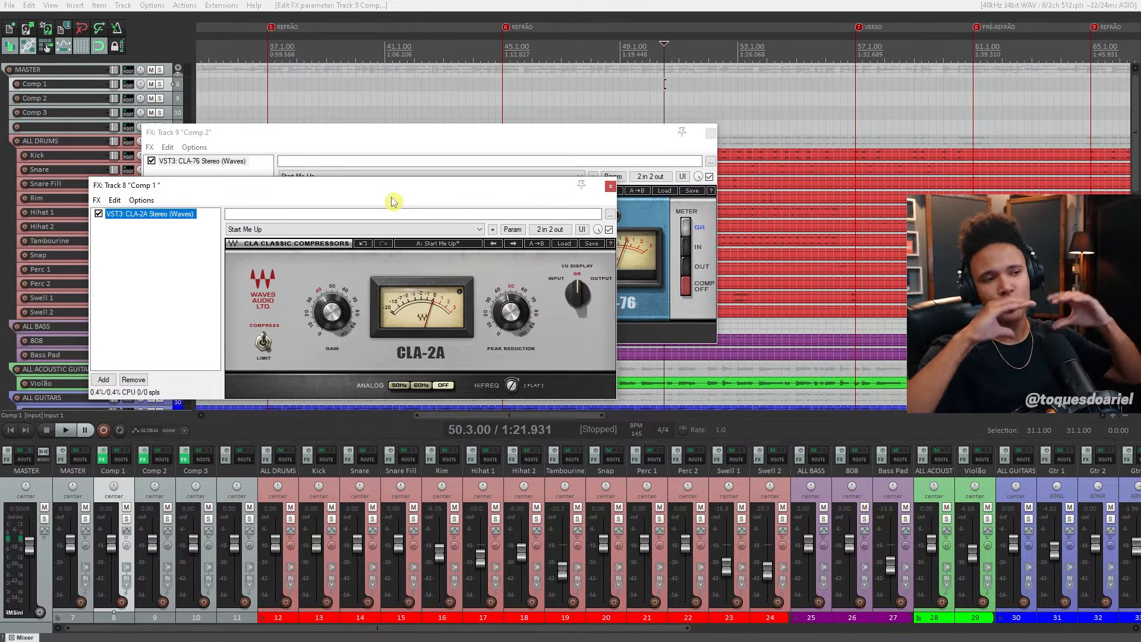
pyautogui.click(611, 186)
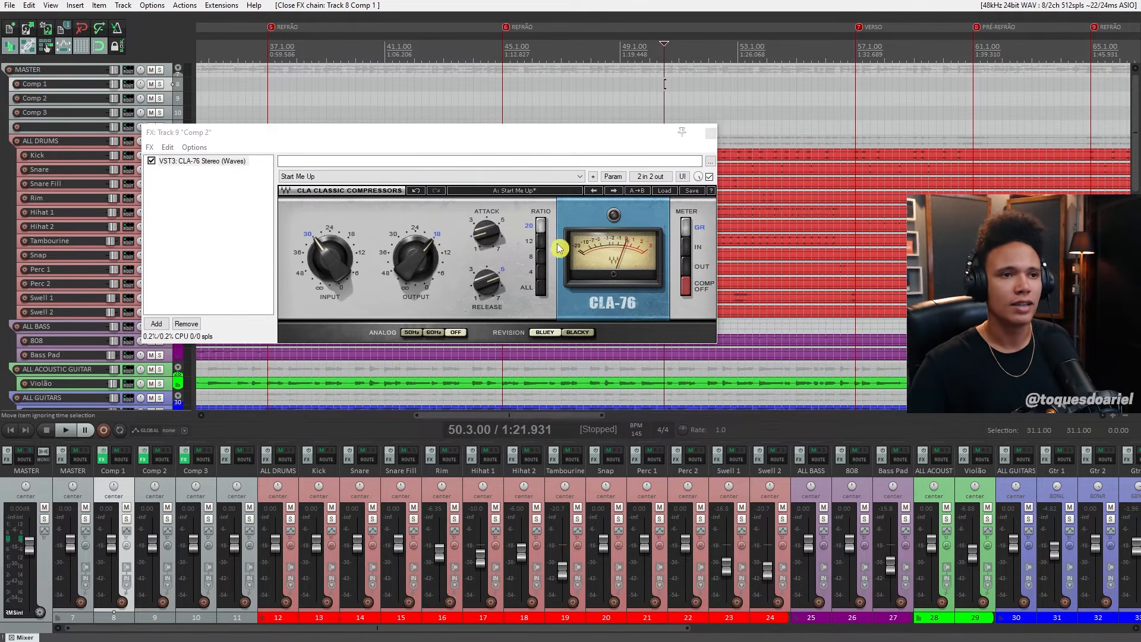
pyautogui.moveTo(571, 135); pyautogui.dragTo(487, 147)
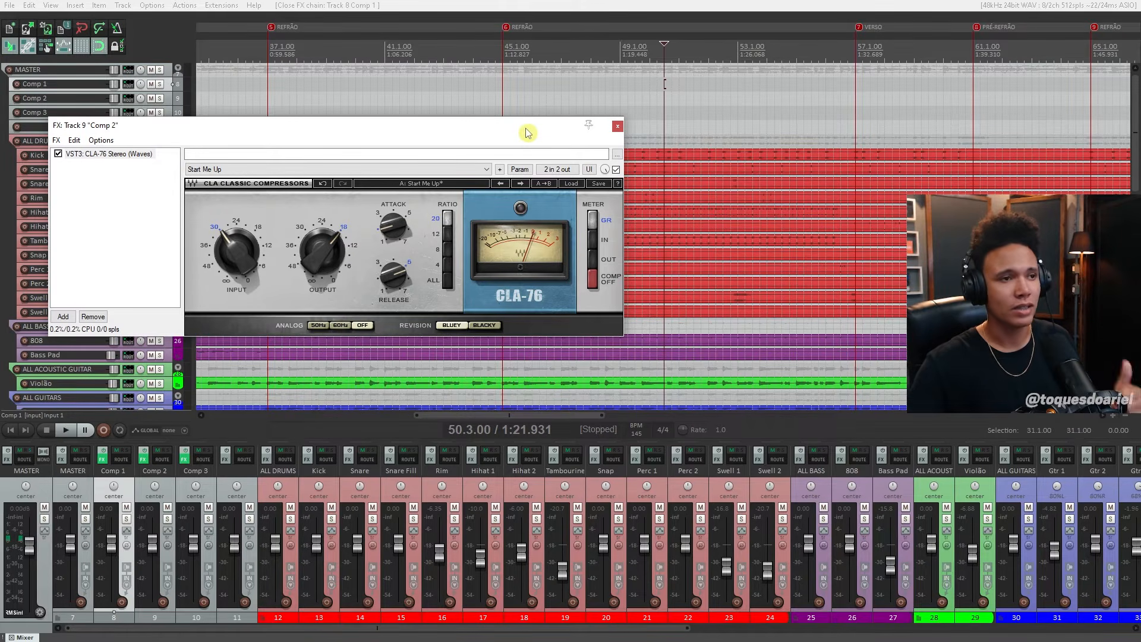
pyautogui.moveTo(523, 128); pyautogui.dragTo(632, 163)
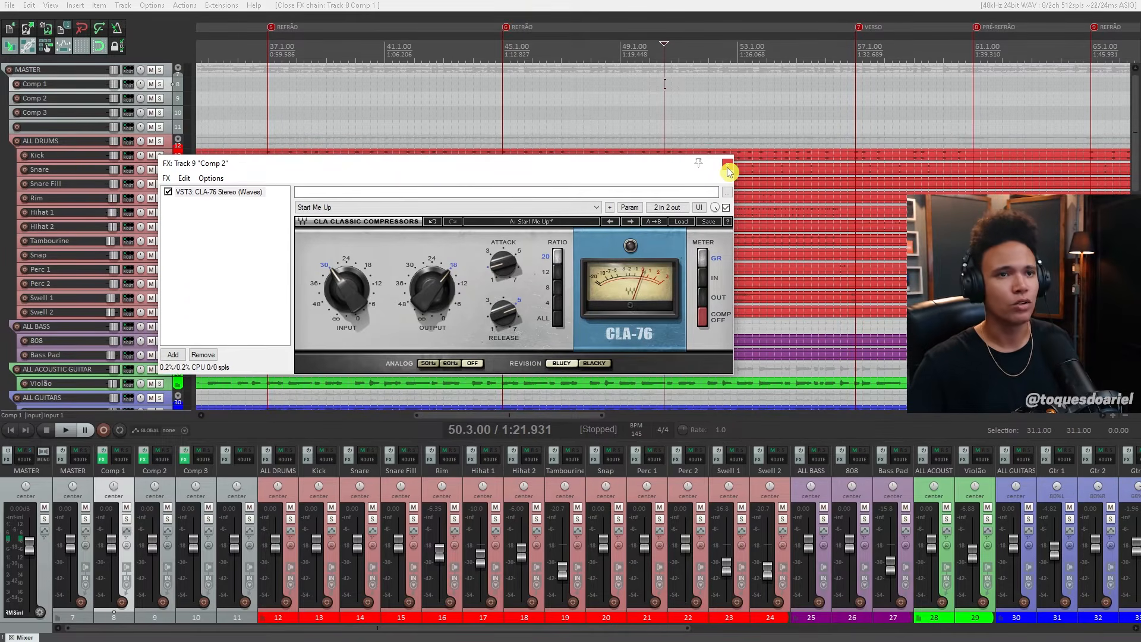
pyautogui.click(727, 167)
# - Open the Scheps Omni Channel on the Comp 3 track and try the FET and OPT modes of its compressor section
pyautogui.click(185, 459)
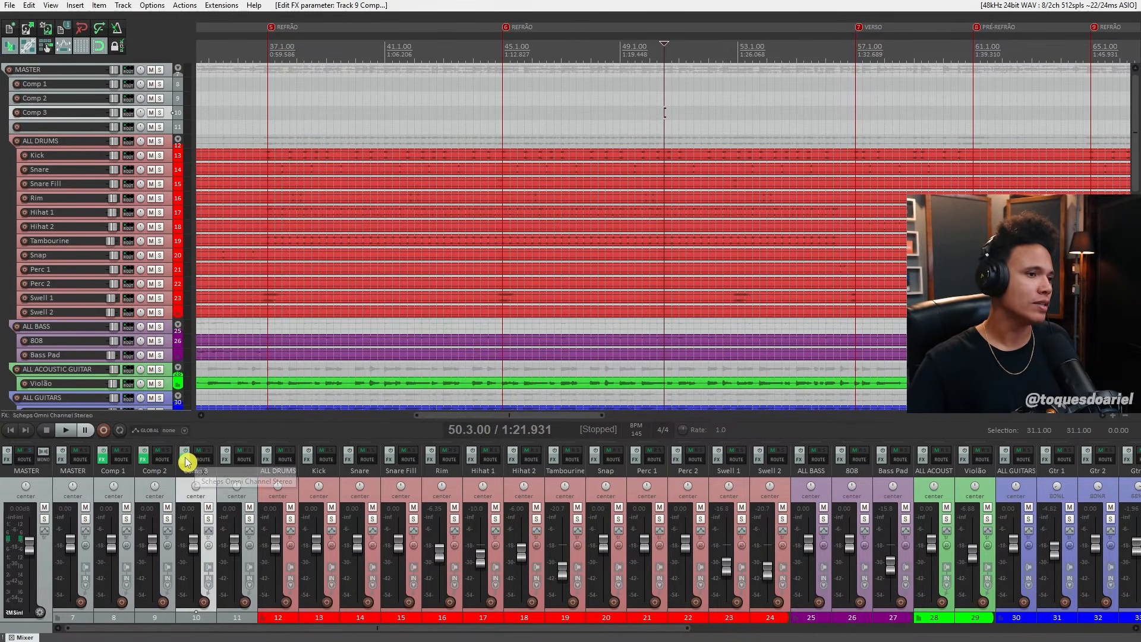
pyautogui.moveTo(479, 52); pyautogui.dragTo(580, 104)
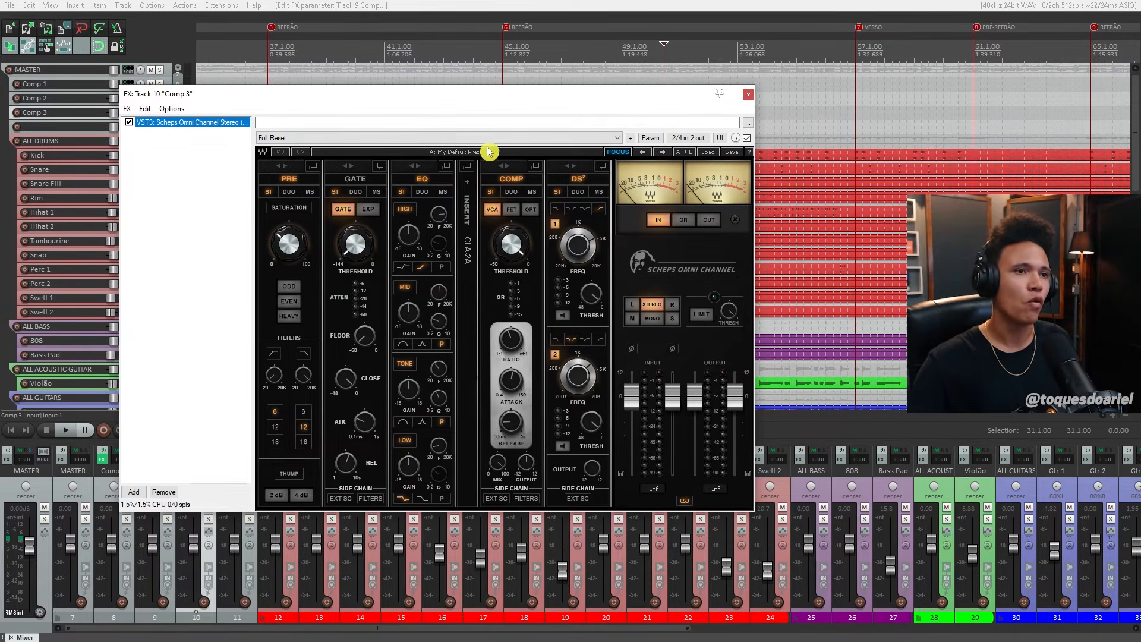
pyautogui.click(494, 237)
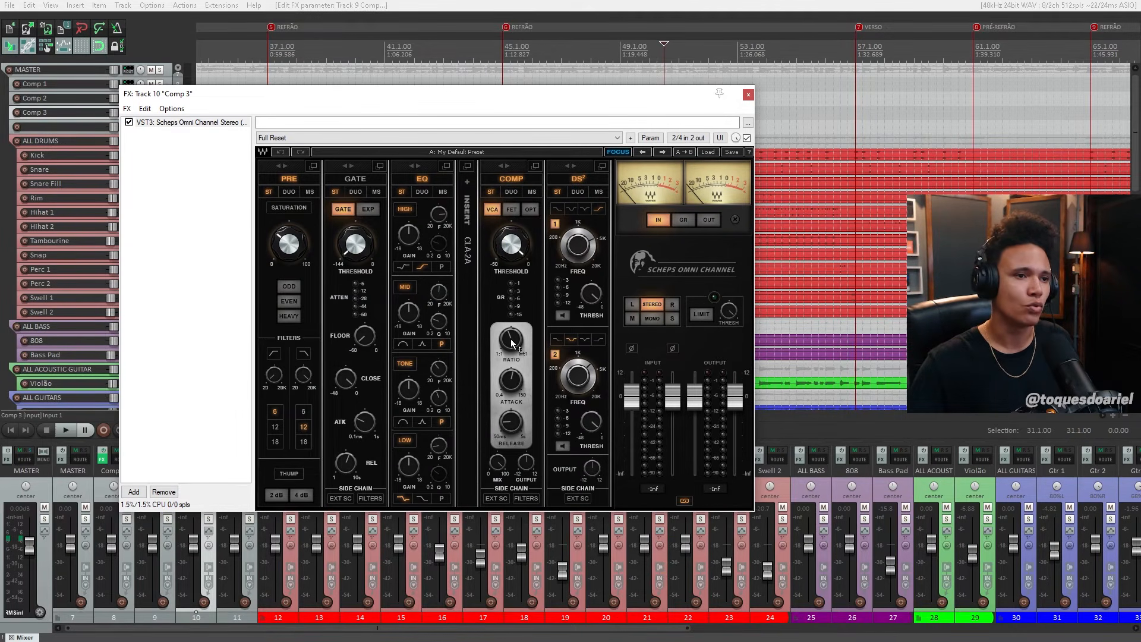
pyautogui.moveTo(511, 342); pyautogui.dragTo(521, 389)
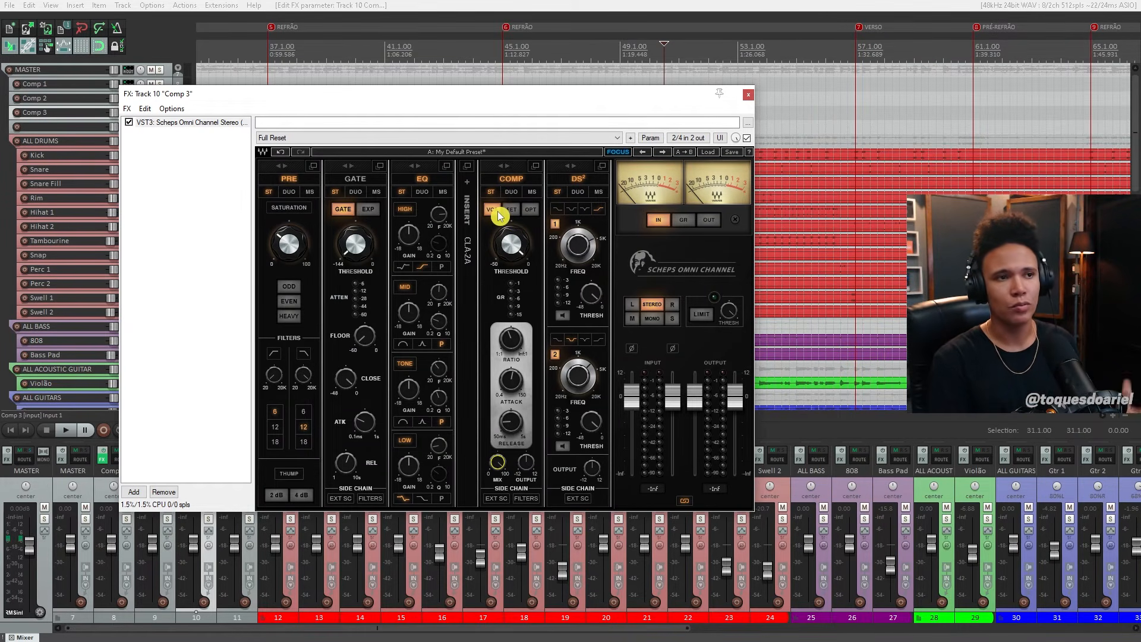
pyautogui.click(530, 211)
pyautogui.moveTo(552, 97); pyautogui.dragTo(539, 102)
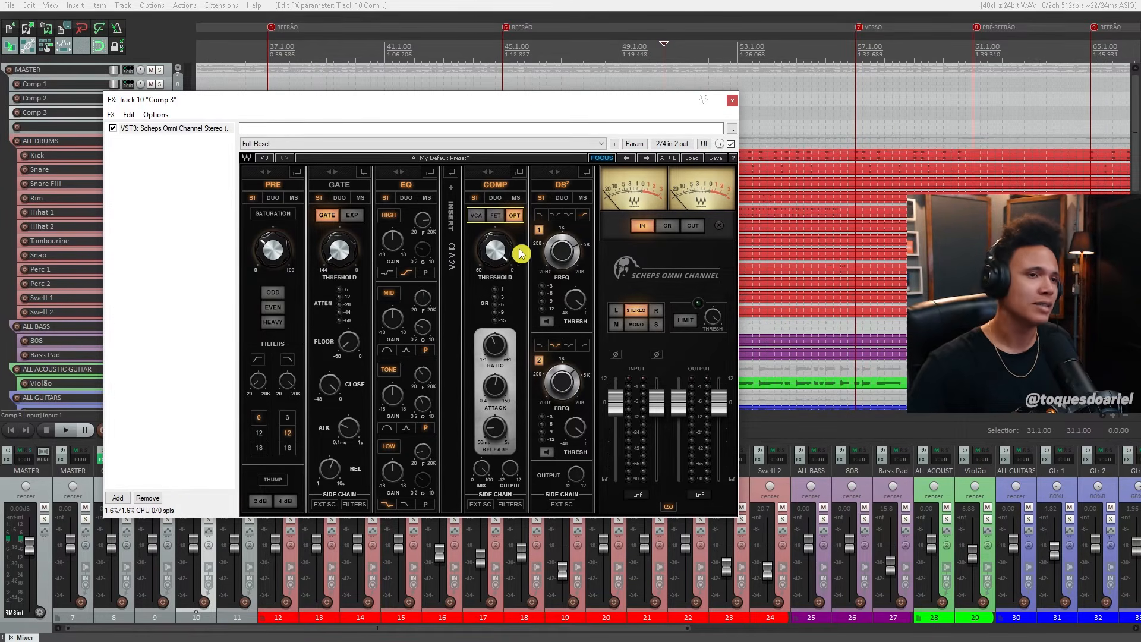
pyautogui.moveTo(543, 108)
pyautogui.mouseDown()
pyautogui.moveTo(523, 117)
pyautogui.moveTo(542, 113)
pyautogui.mouseUp()
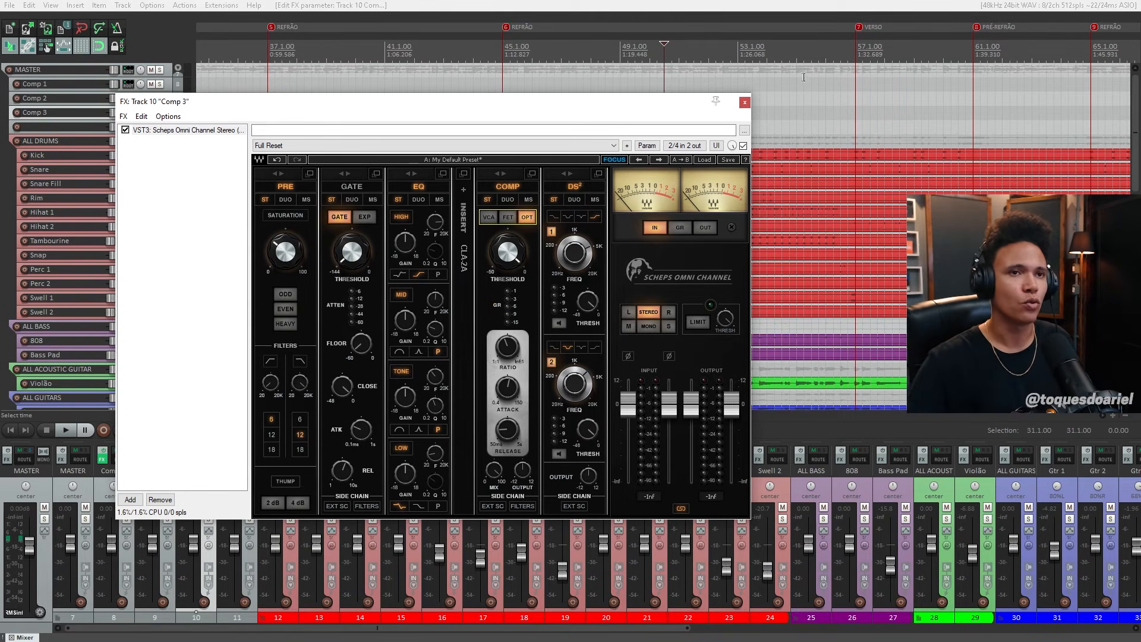
pyautogui.click(744, 102)
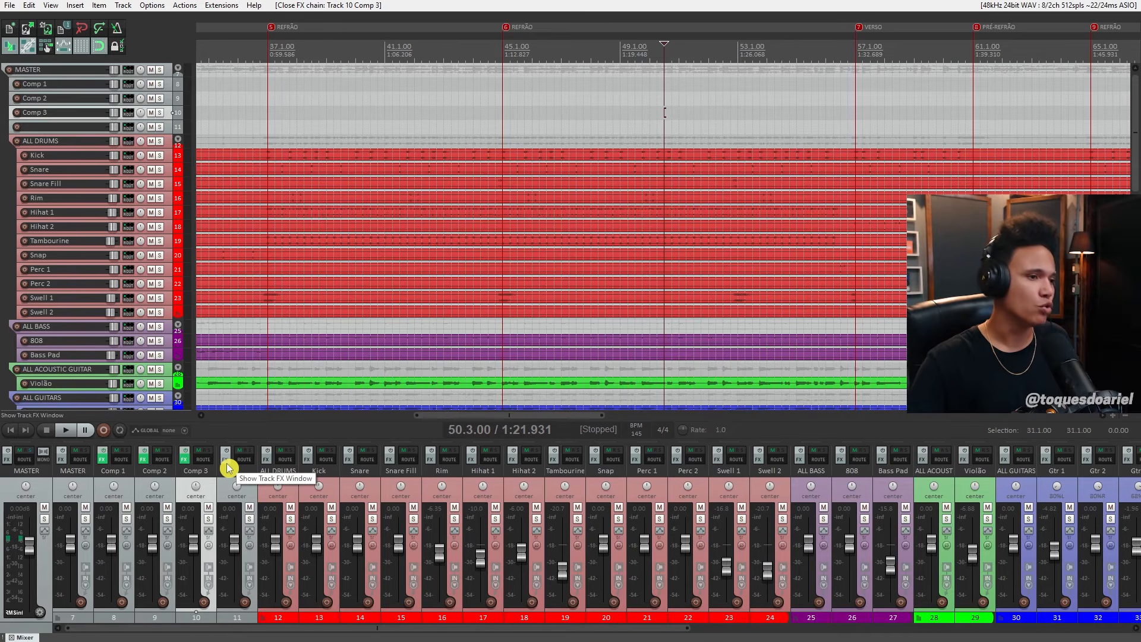
# - Add the RCompressor Stereo plugin to the empty track 11 and close its window after viewing it
pyautogui.click(226, 458)
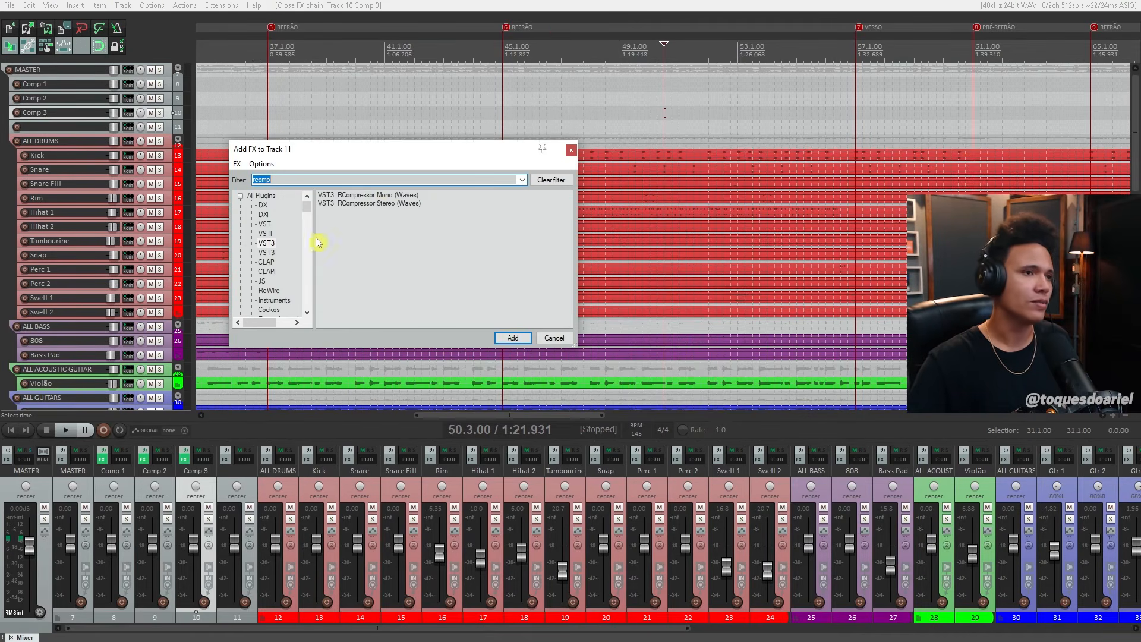
pyautogui.doubleClick(382, 203)
pyautogui.moveTo(308, 55); pyautogui.dragTo(514, 144)
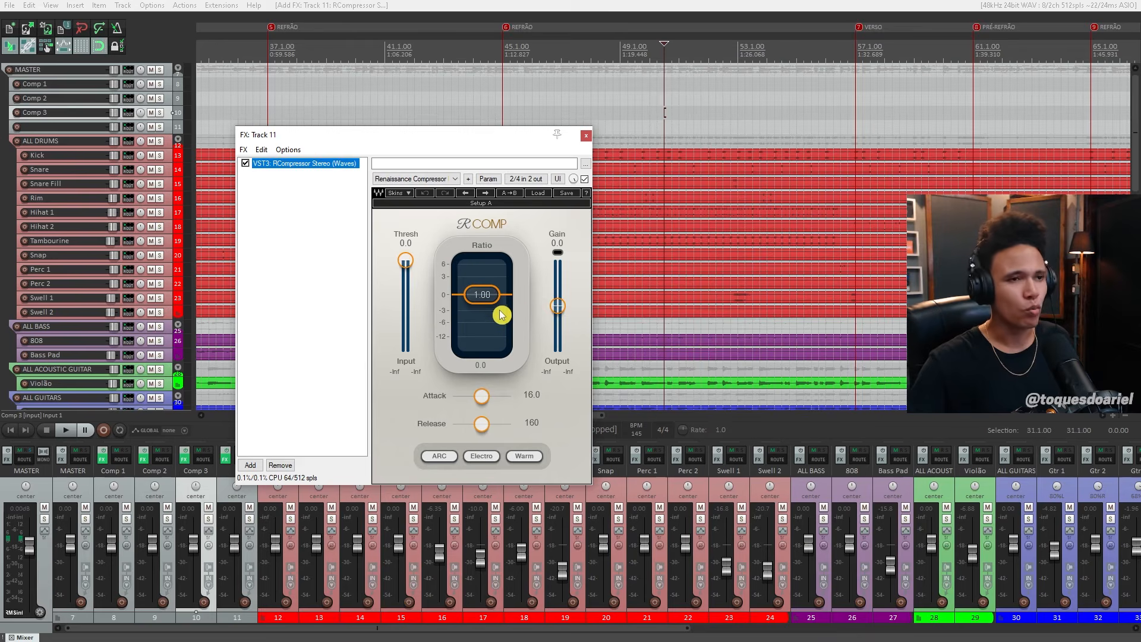
pyautogui.click(587, 137)
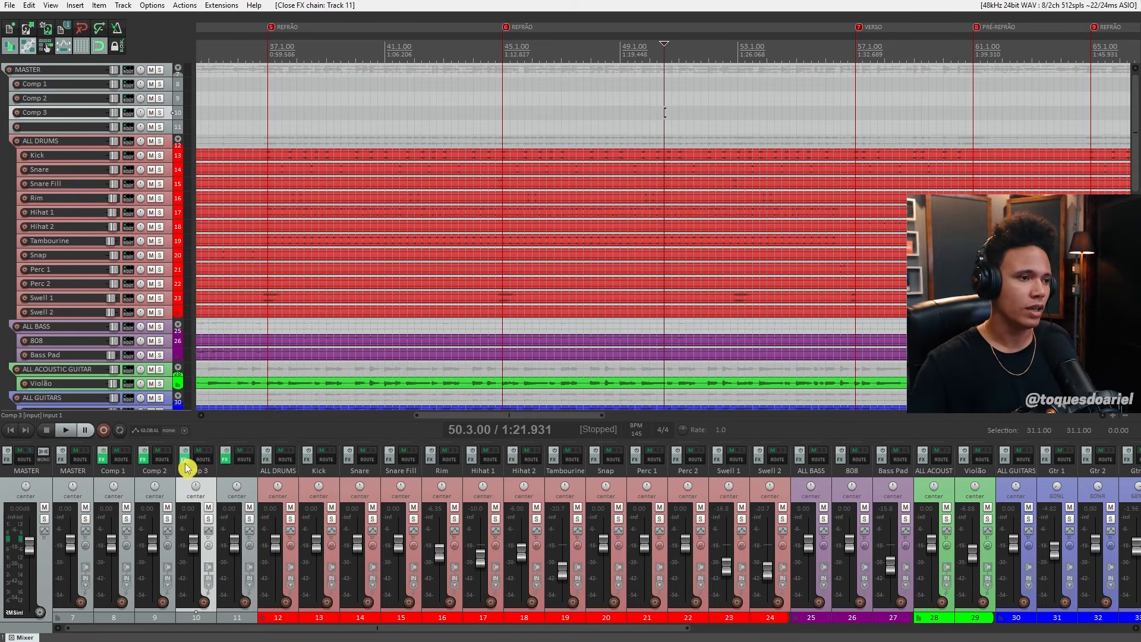
# - Set the compressor section of the Scheps Omni Channel on the Comp 3 track to VCA mode and close the plugin
pyautogui.click(184, 459)
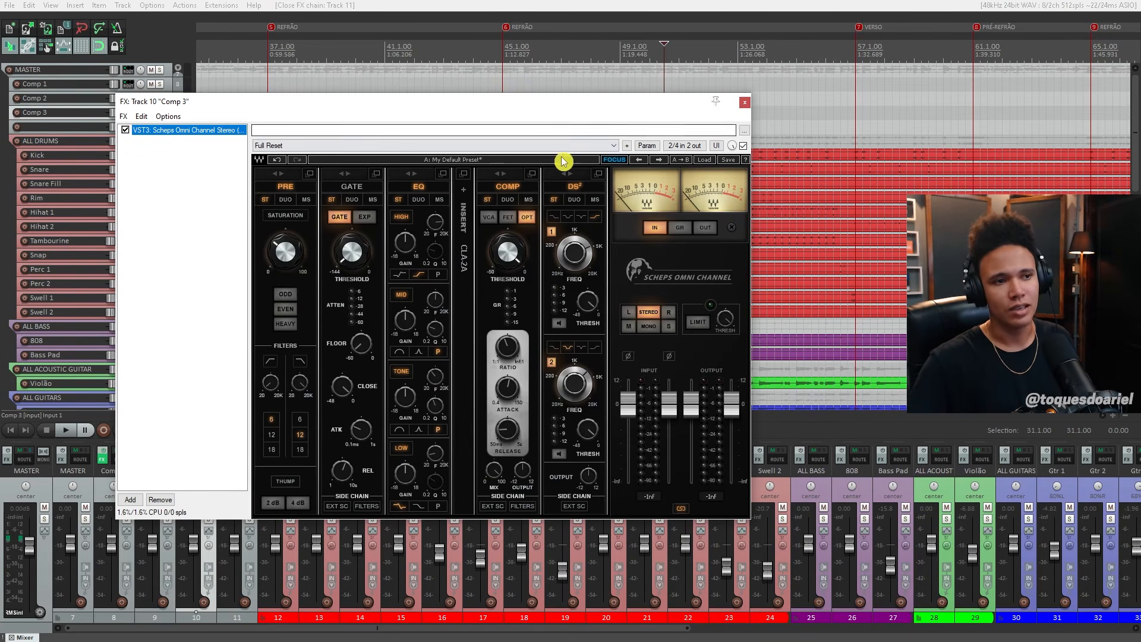
pyautogui.moveTo(583, 105); pyautogui.dragTo(468, 74)
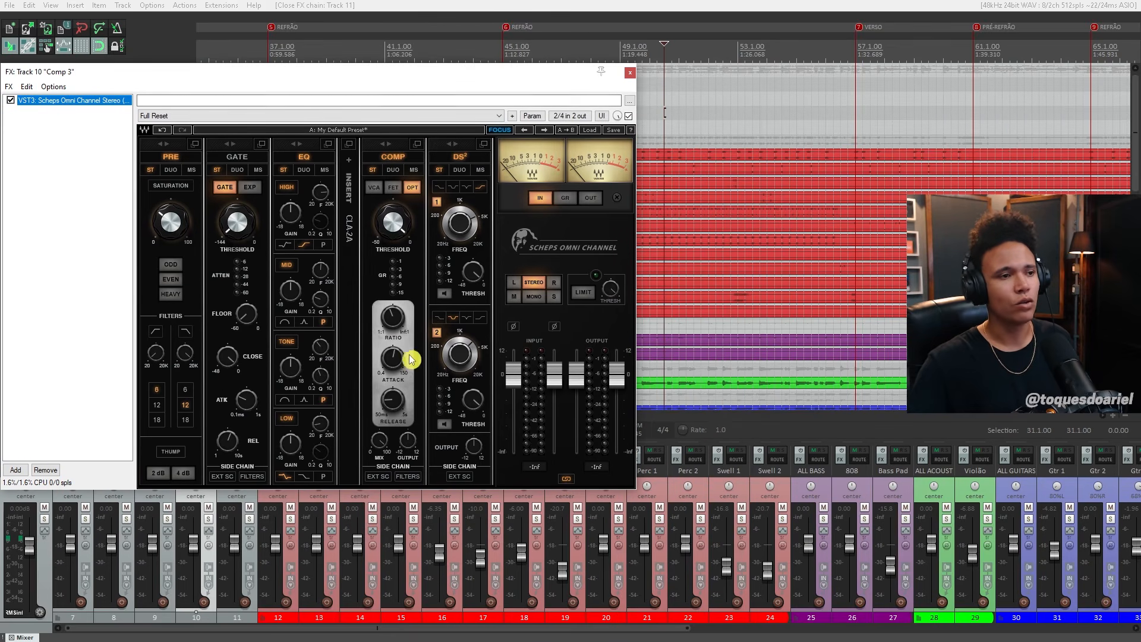
pyautogui.click(376, 187)
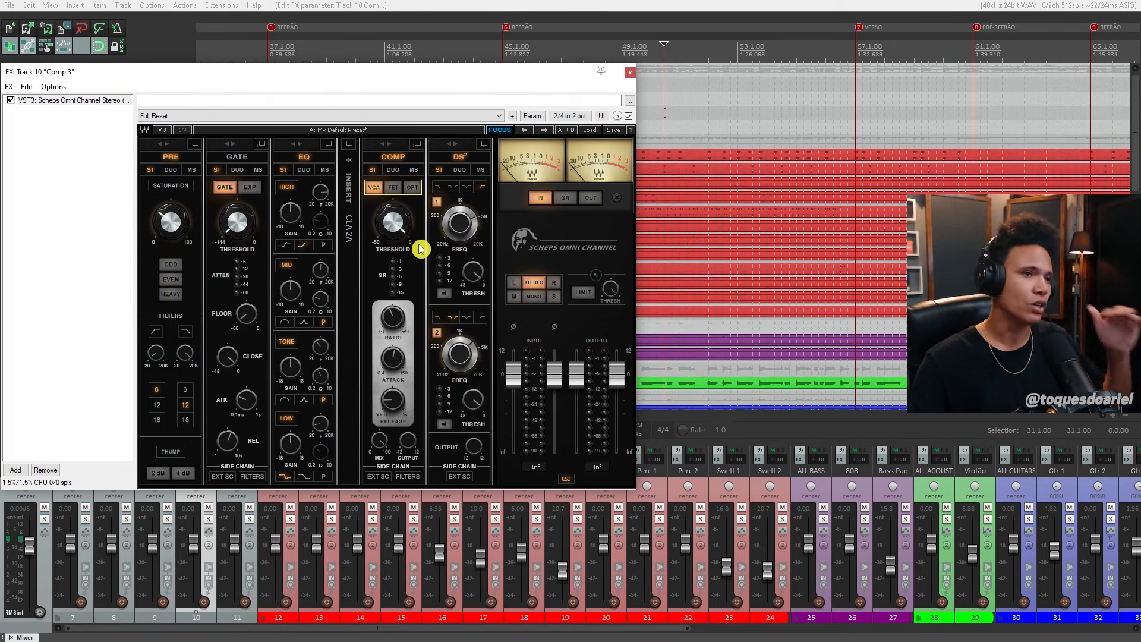
pyautogui.click(630, 73)
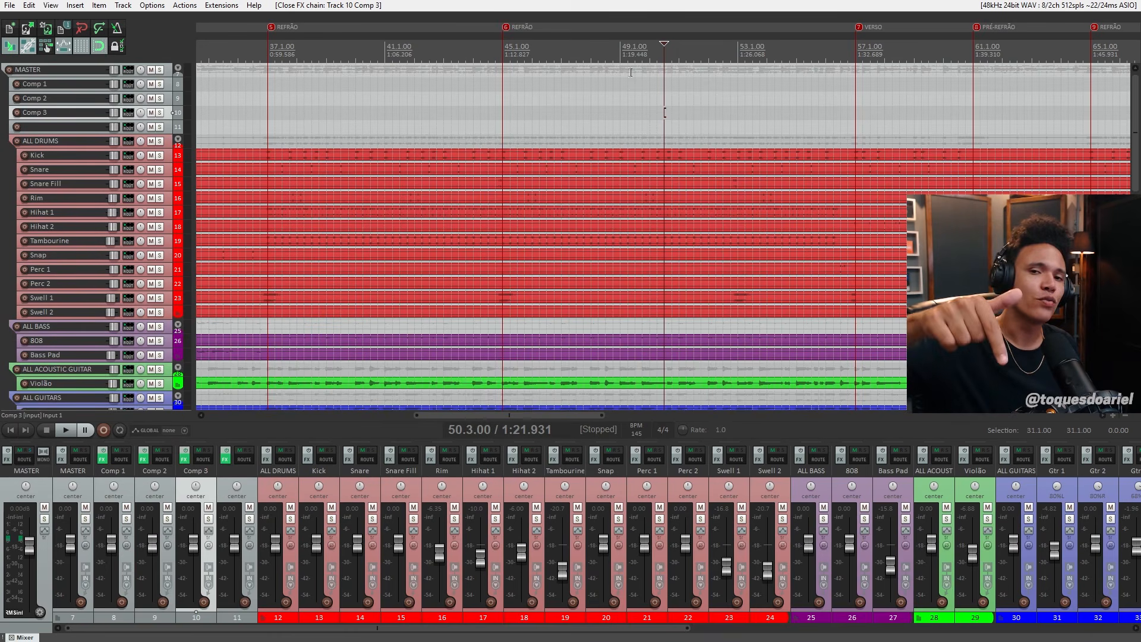